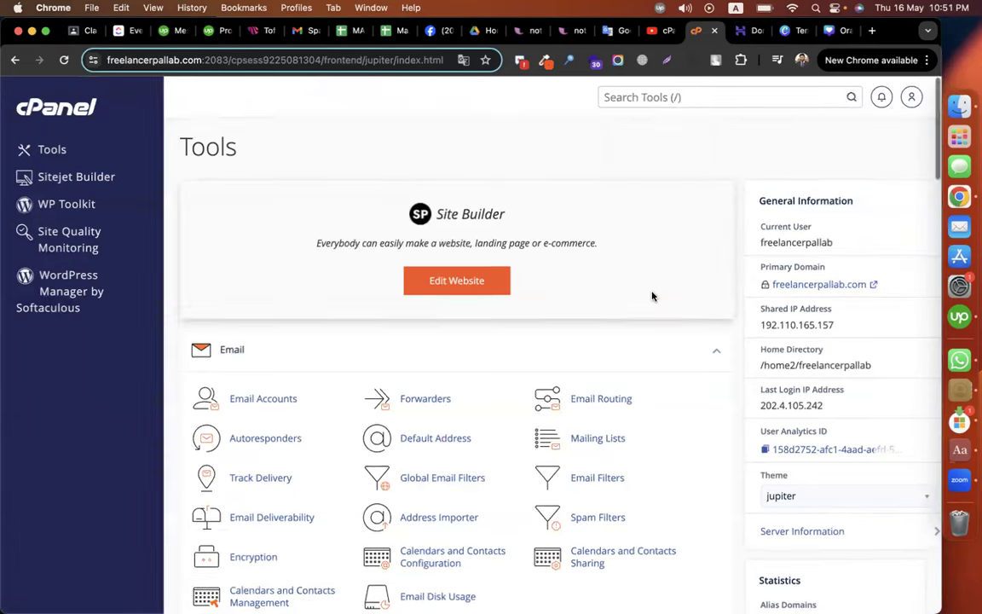
- Look over the tools in cPanel and the domain lists in Hostinger
scroll(652, 296, down, 20)
scroll(651, 295, up, 17)
scroll(652, 296, up, 5)
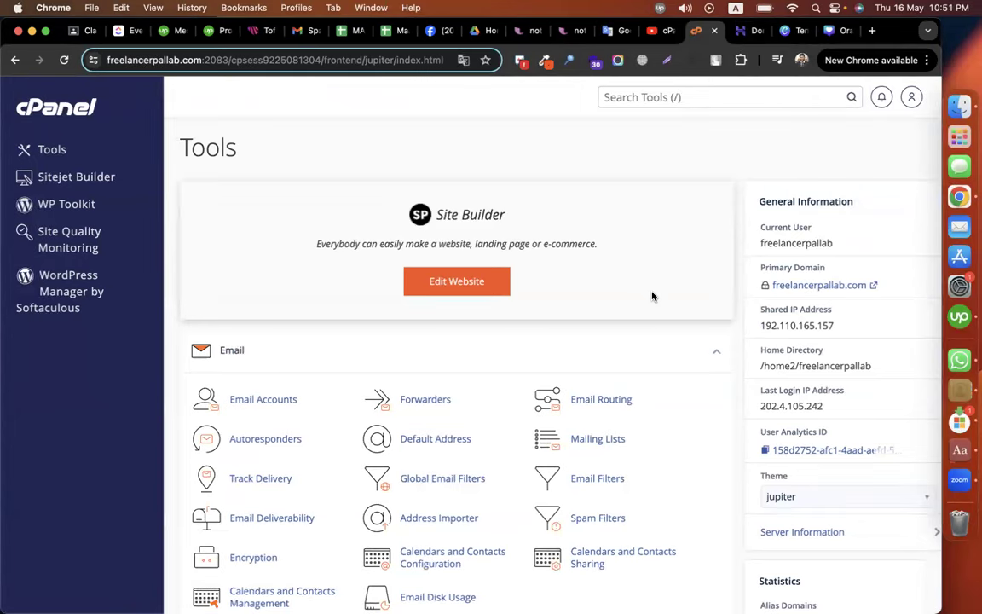
click(748, 34)
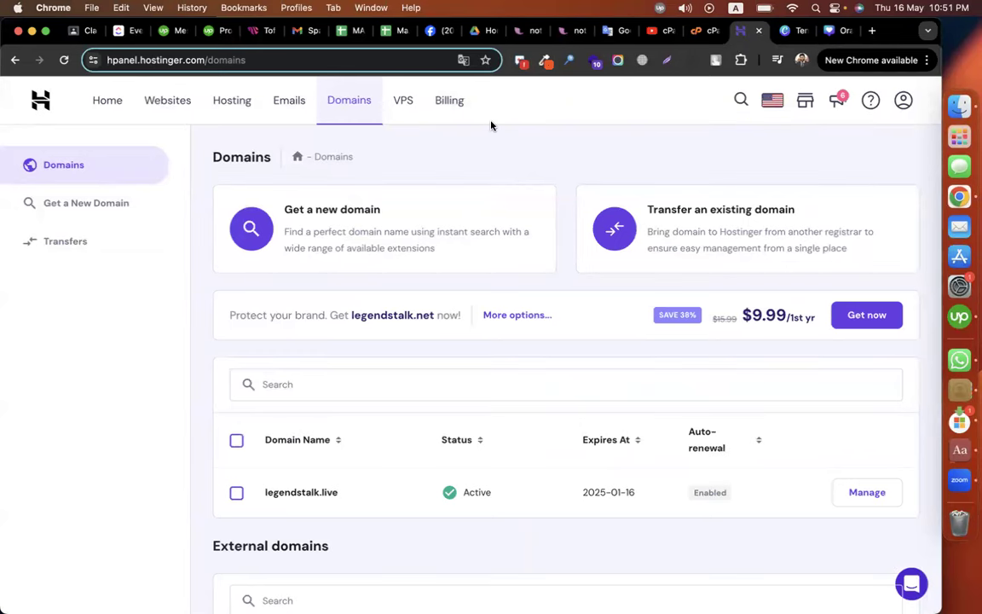
scroll(528, 364, down, 5)
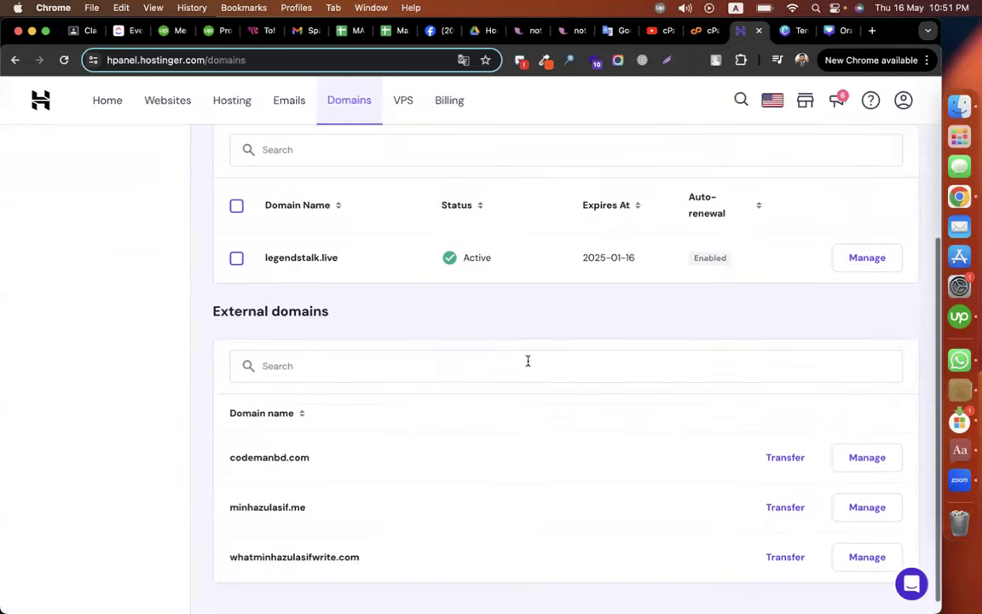
scroll(477, 281, up, 5)
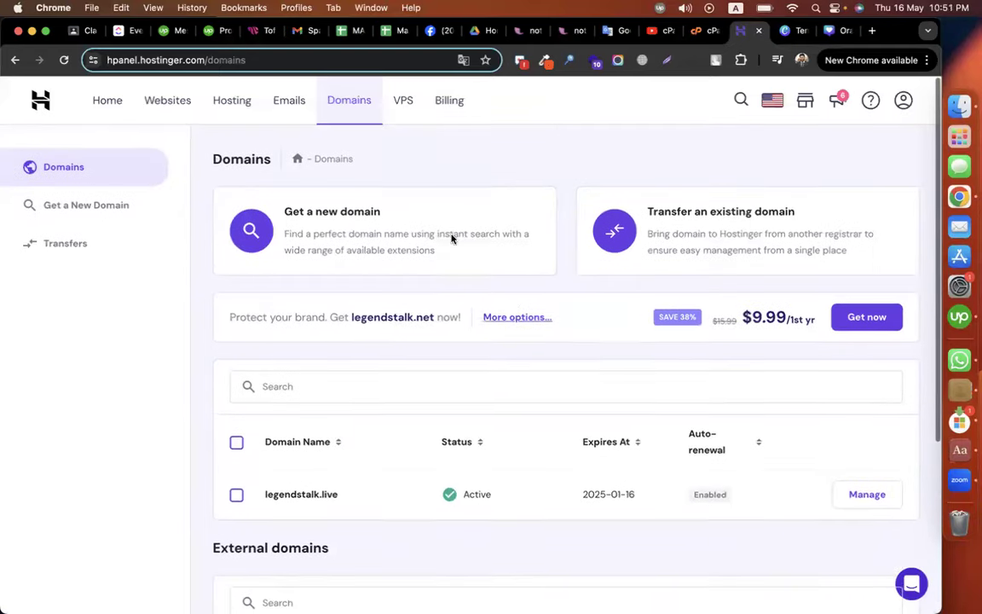
scroll(491, 340, down, 5)
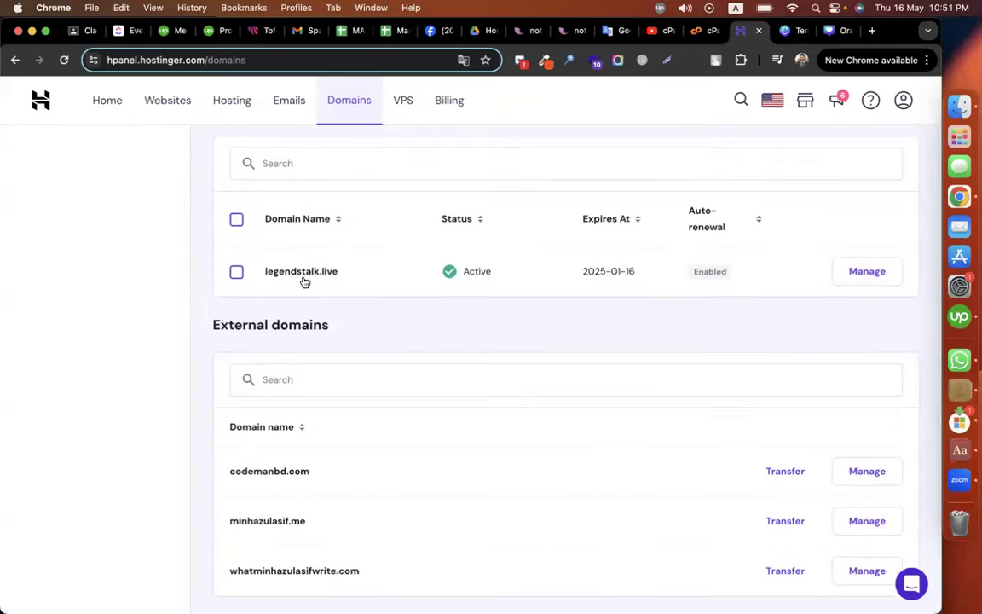
click(701, 34)
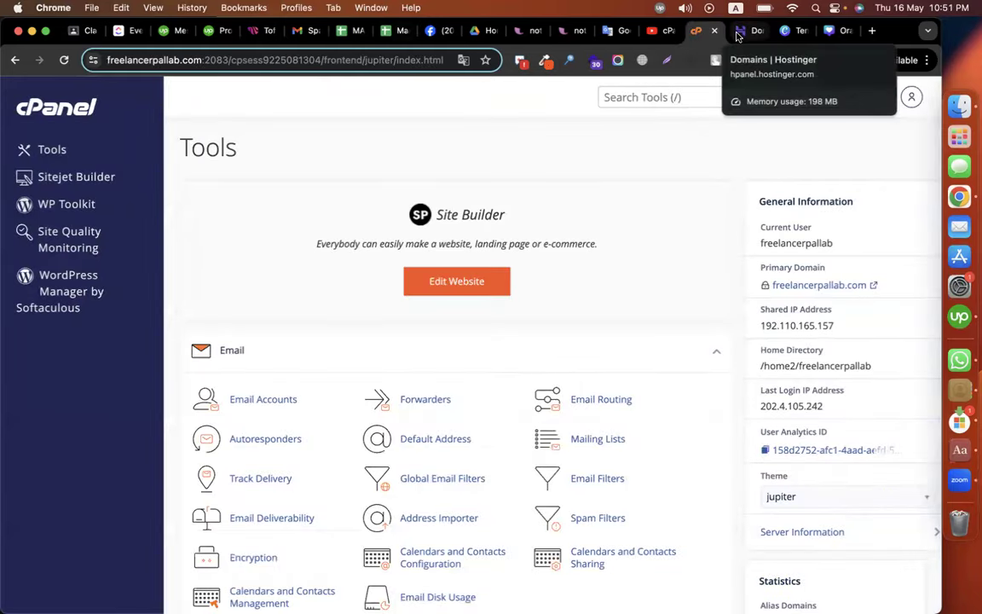
- In Hostinger, open the DNS / Nameservers settings of legendstalk.live and choose to change its nameservers
click(738, 35)
click(870, 273)
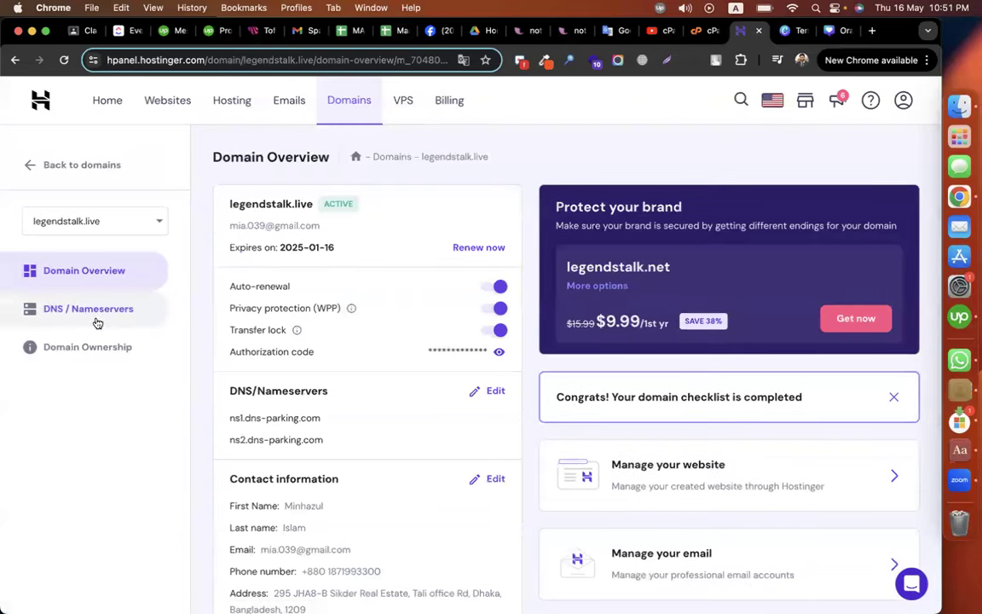
click(81, 313)
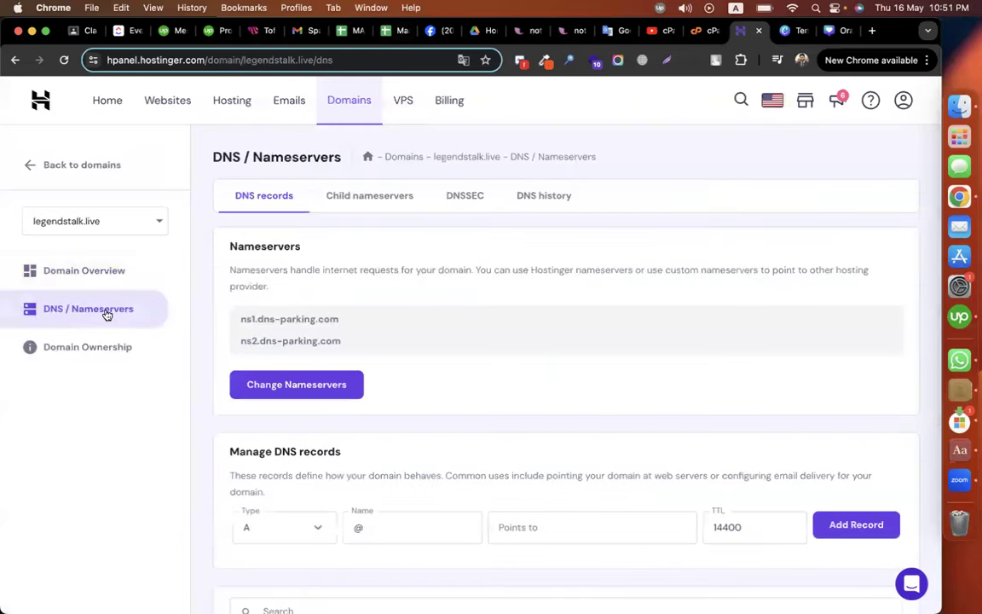
click(296, 384)
click(287, 432)
scroll(412, 431, down, 1)
scroll(412, 430, down, 2)
click(364, 355)
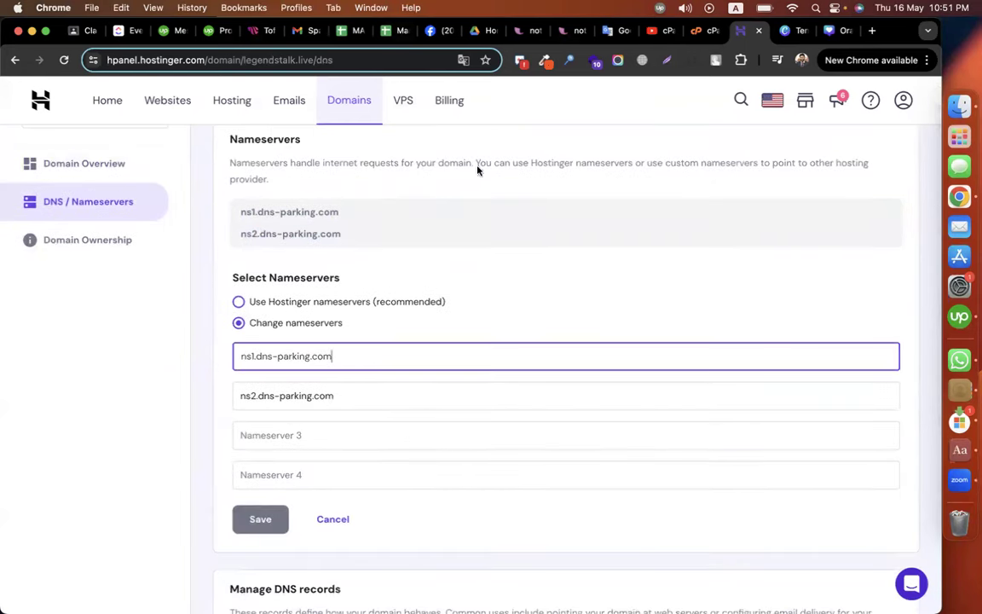
- Enter ns1.zorait.com as the first nameserver of legendstalk.live in Hostinger
click(699, 30)
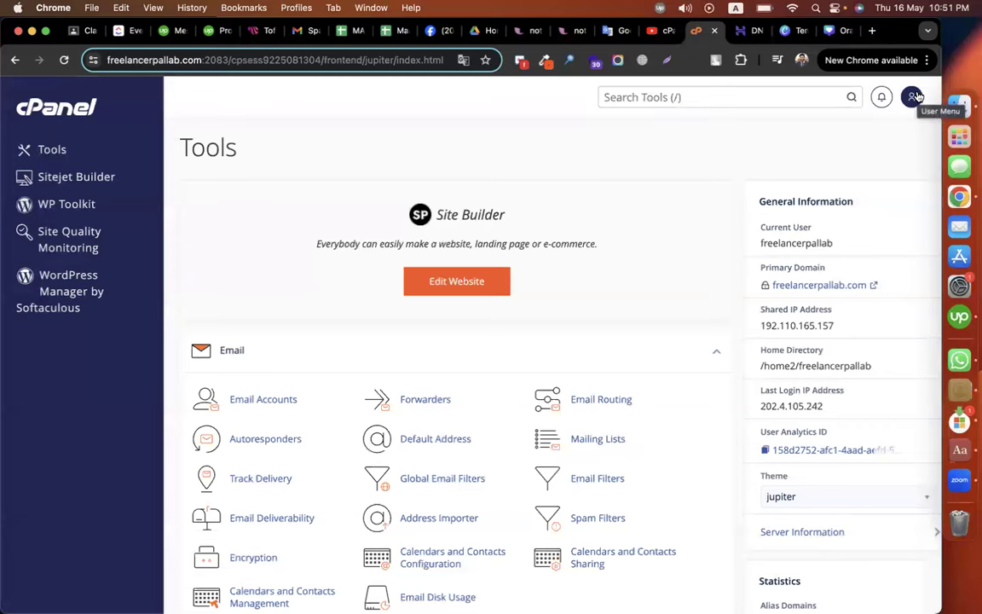
click(753, 34)
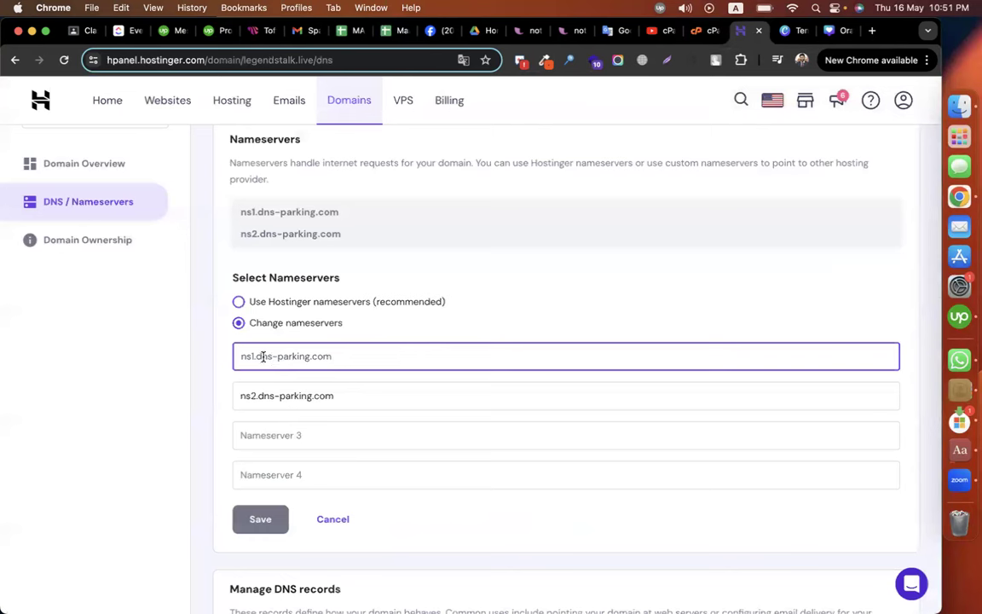
drag(255, 356, 361, 356)
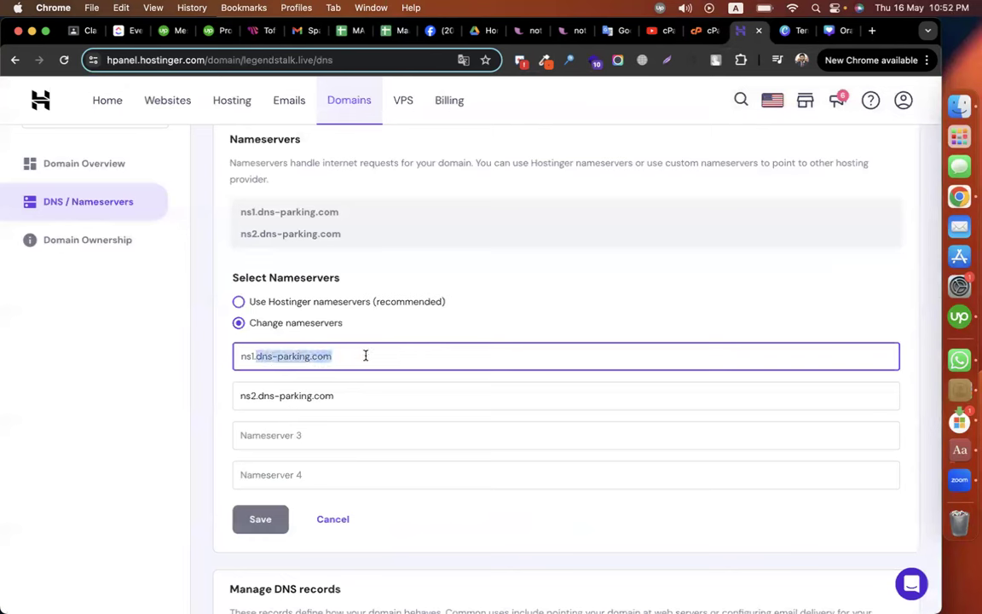
text(zorait)
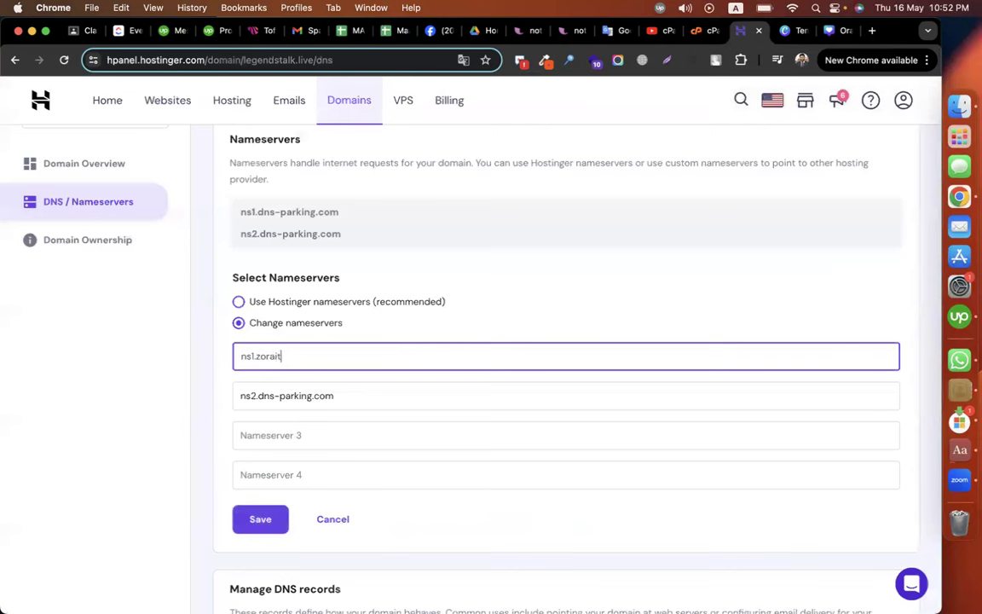
text(.com)
- Enter ns2.zorait.com as the second nameserver, reusing the first nameserver's text with the extra prefix removed
triple_click(329, 358)
key(super+c)
click(344, 394)
triple_click(344, 394)
text(ns2.)
key(super+v)
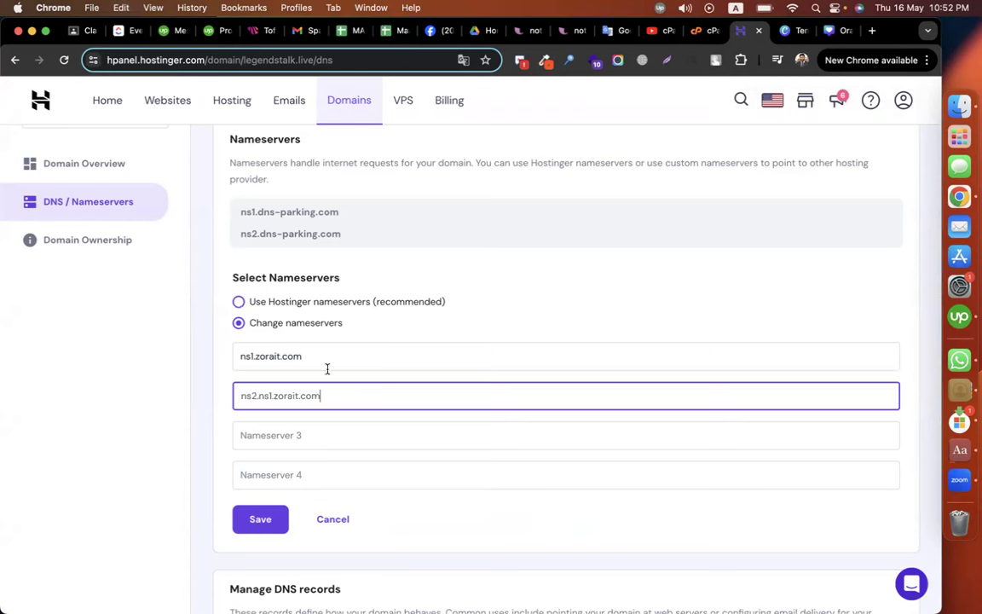
click(257, 395)
key(Delete)
key(Delete)
key(Delete)
key(Delete)
key(Delete)
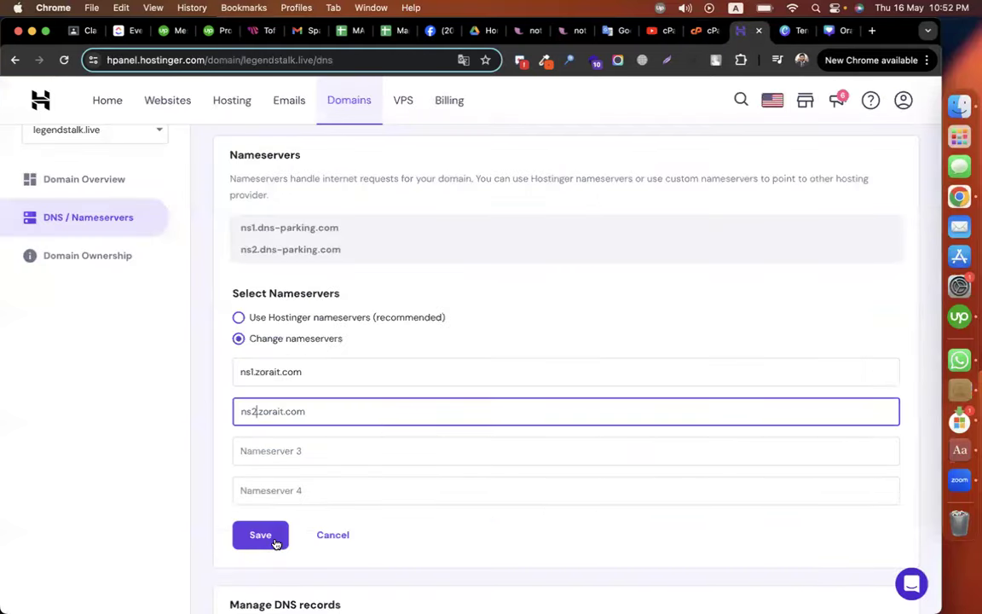
- Switch to cPanel, open the domain management page and start creating a new domain
click(703, 30)
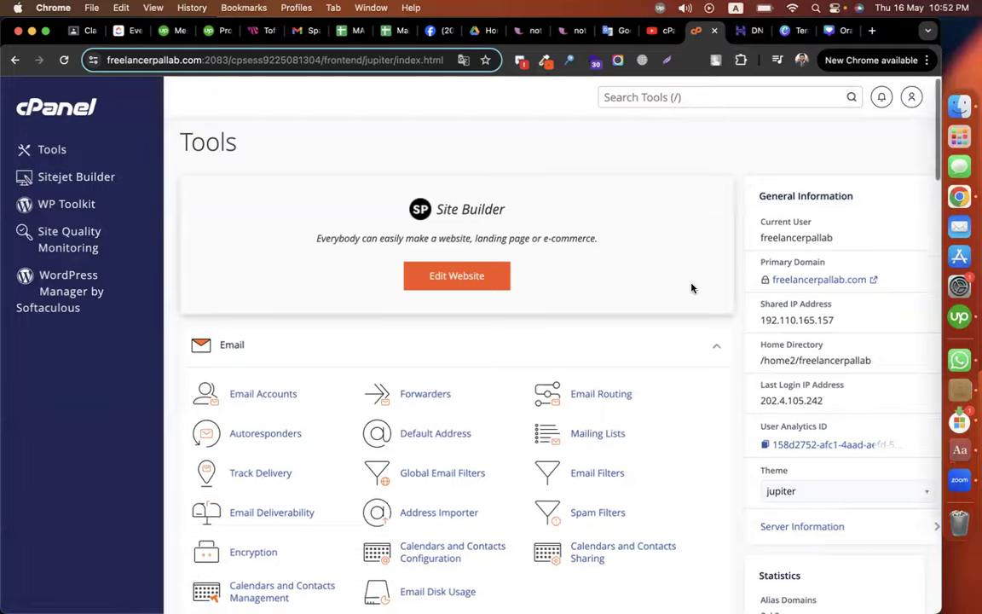
scroll(692, 288, down, 3)
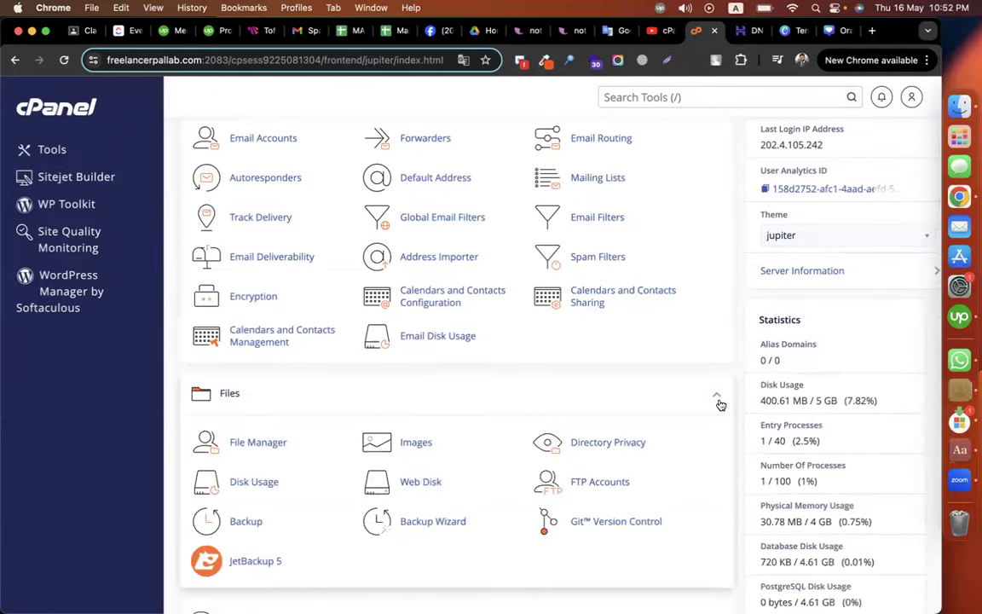
scroll(720, 404, down, 4)
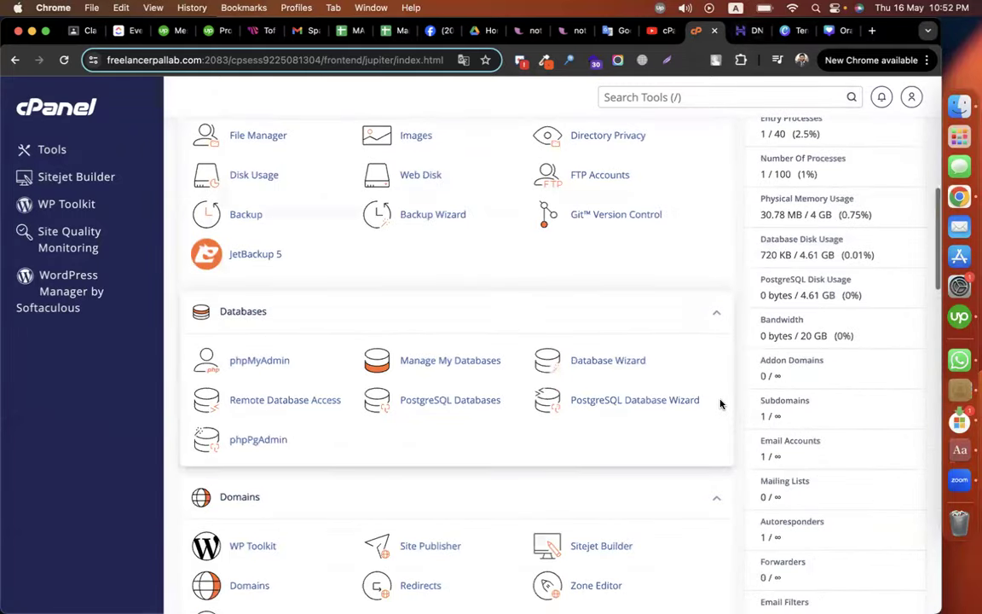
scroll(720, 404, down, 2)
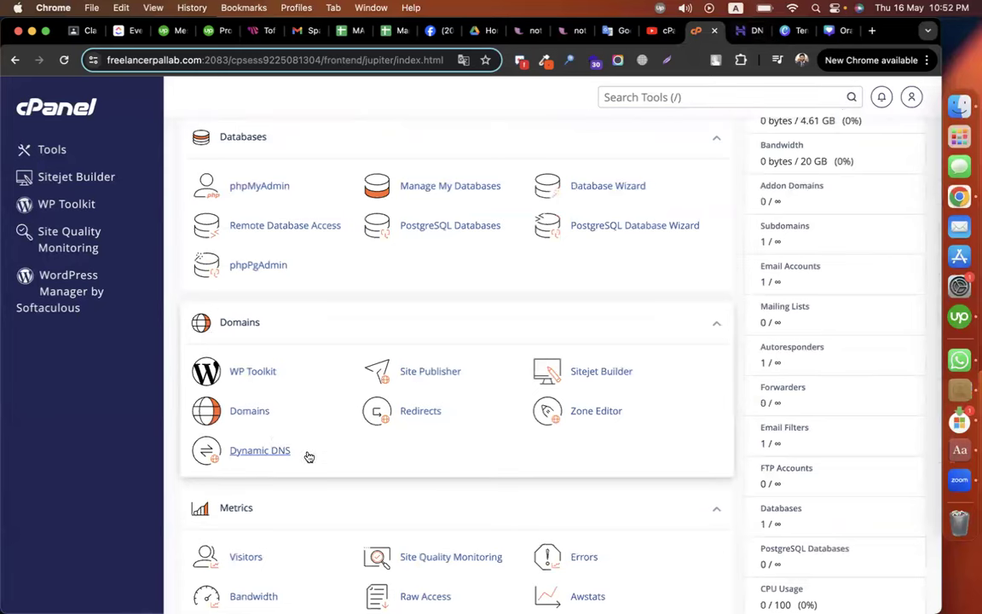
click(253, 418)
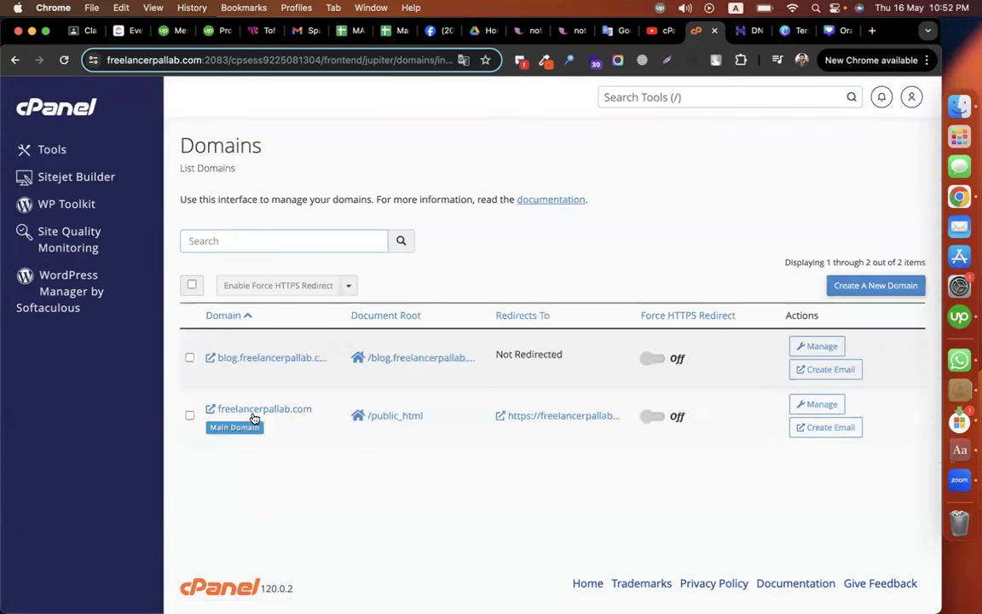
click(875, 288)
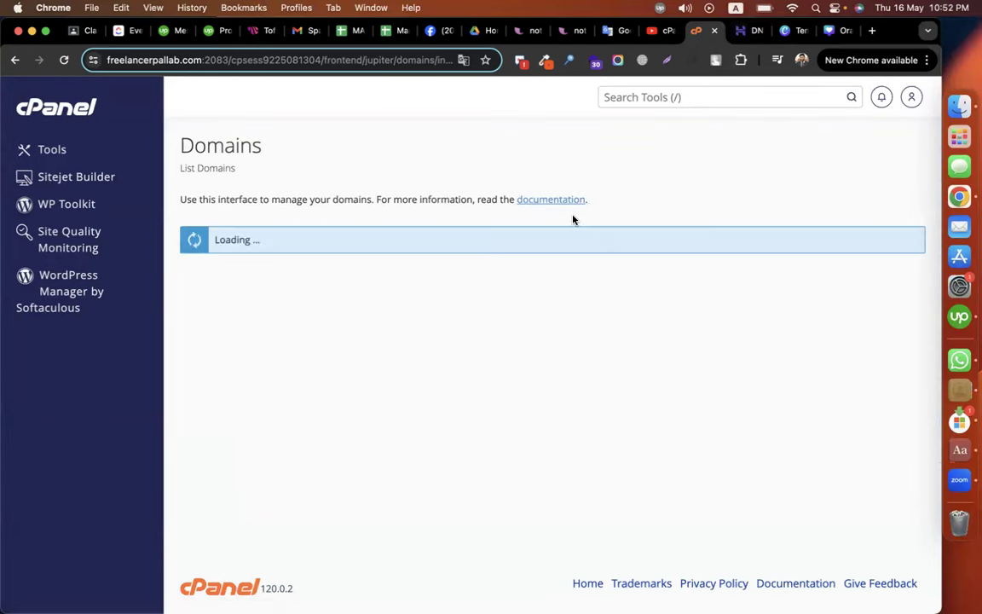
- Copy the domain name legendstalk.live from Hostinger and enter it as the new domain in cPanel
click(748, 30)
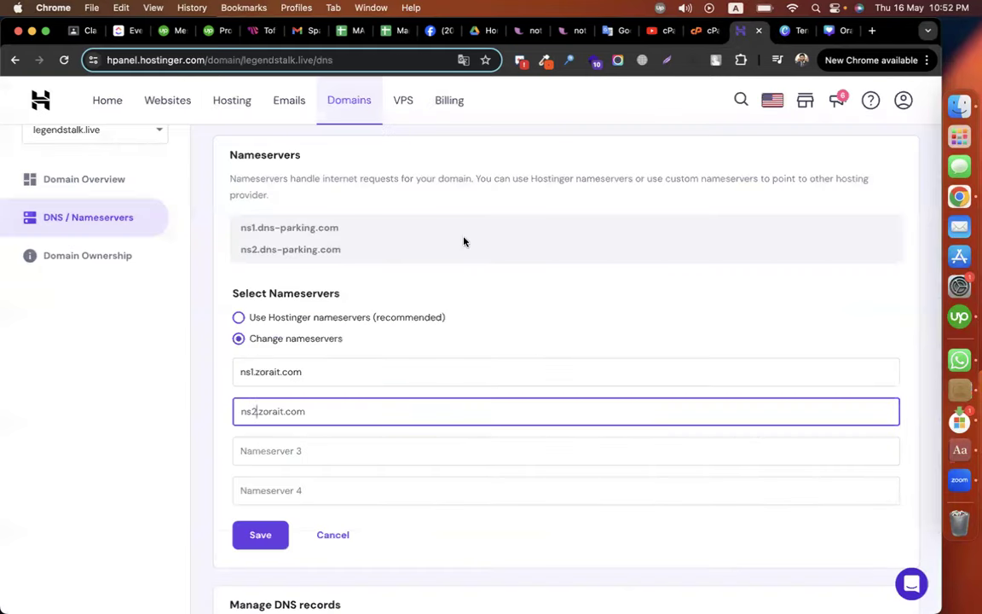
scroll(369, 275, down, 5)
scroll(369, 275, up, 6)
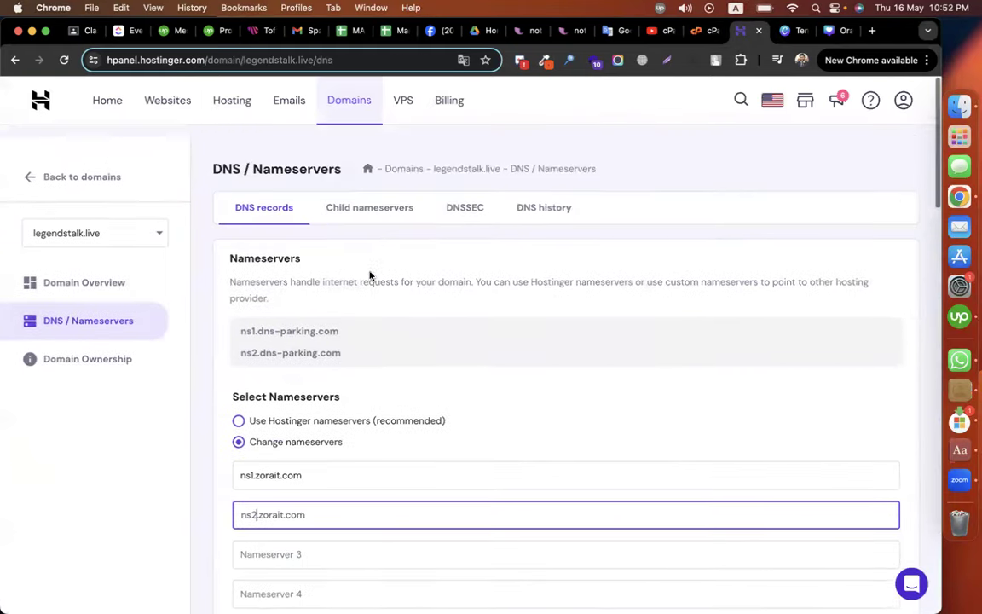
drag(433, 156, 498, 156)
key(super+c)
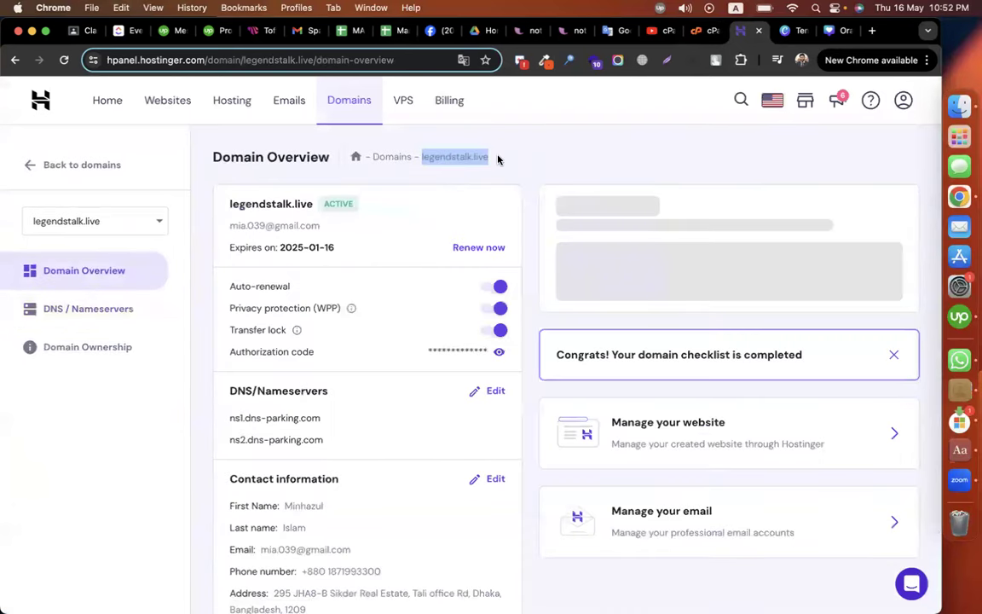
click(710, 31)
click(362, 307)
key(super+v)
scroll(734, 396, down, 2)
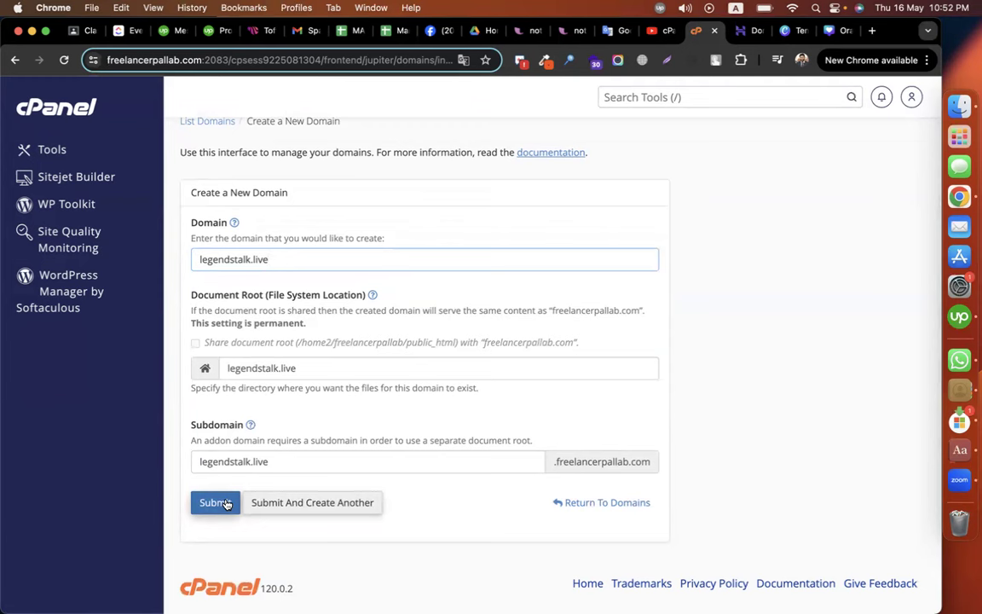
- Re-enter legendstalk.live as the new domain's subdomain and submit the domain creation
click(320, 464)
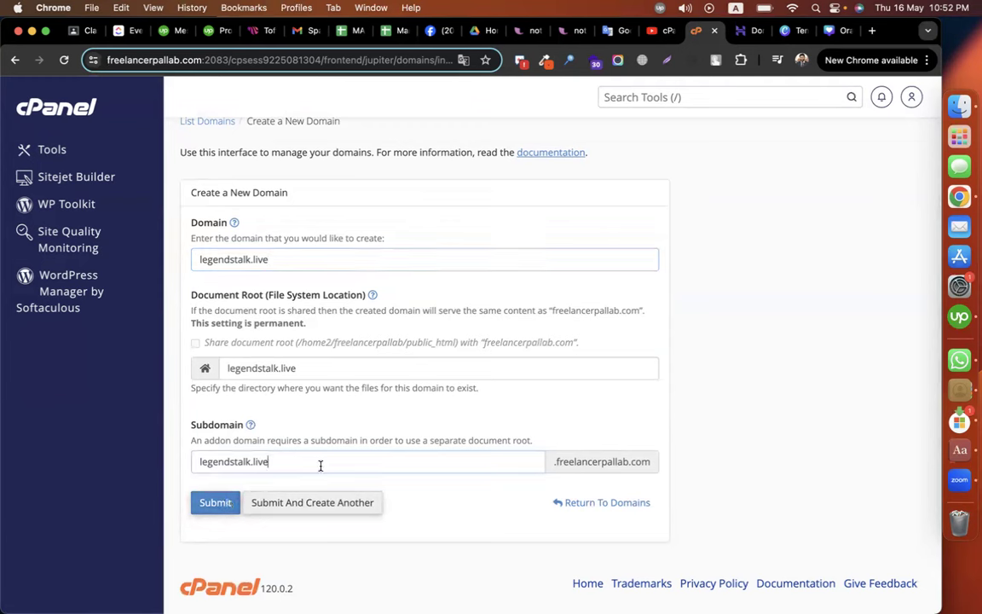
key(super+a)
key(BackSpace)
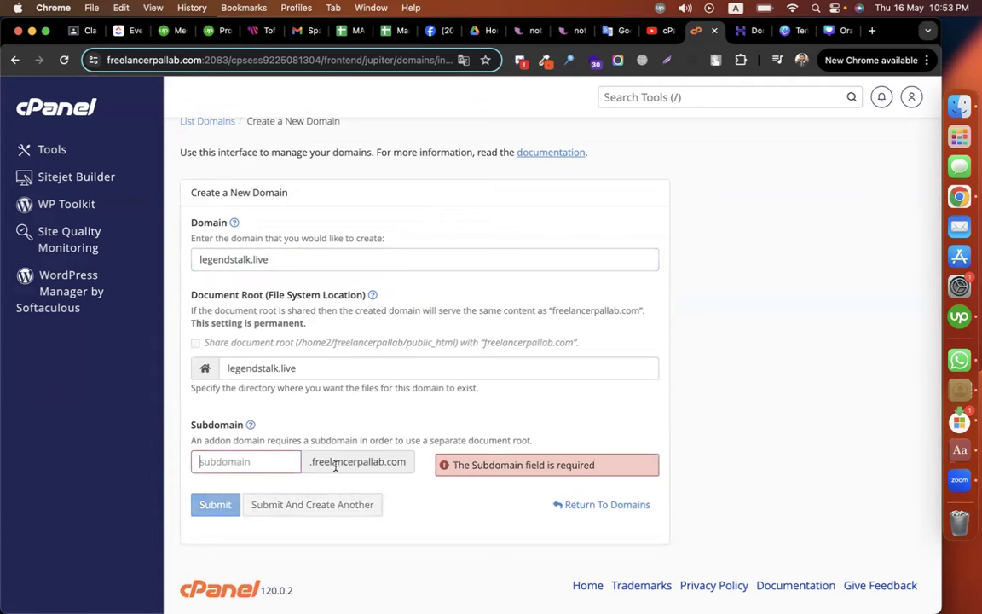
text(legendstalk.live)
key(Return)
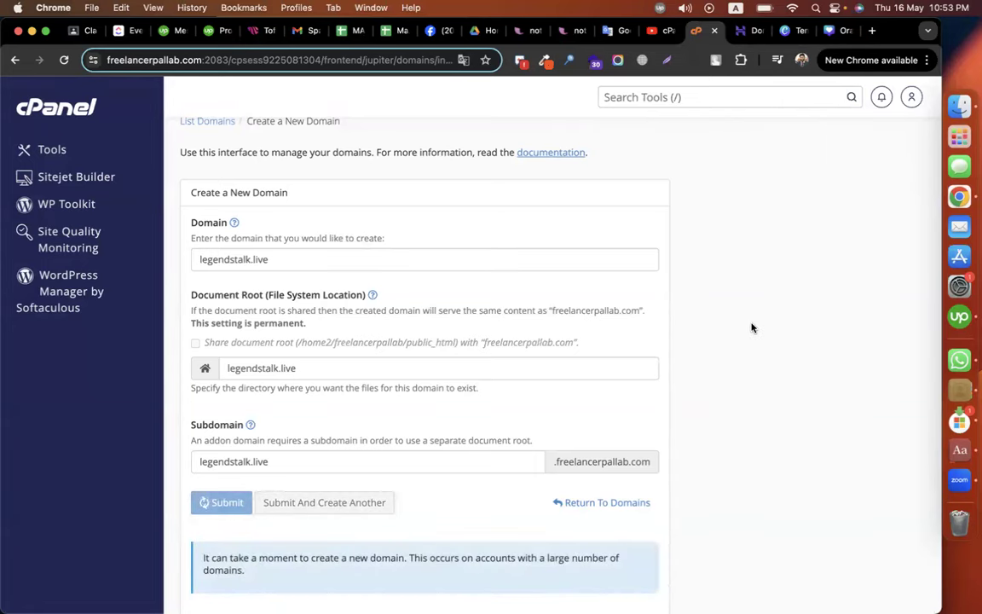
click(752, 31)
click(700, 31)
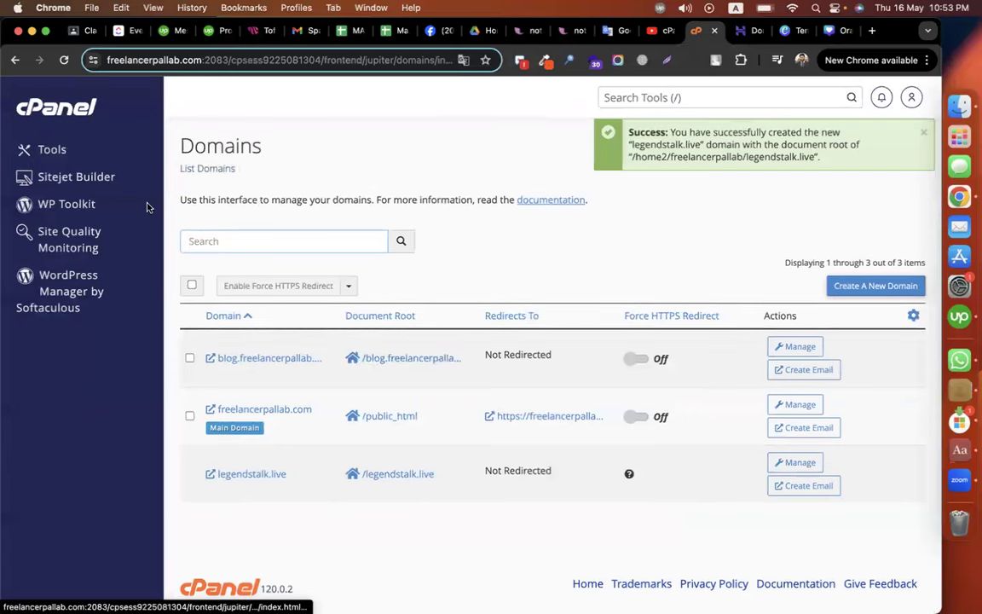
- Open the File Manager and view the contents of the legendstalk.live folder
click(36, 117)
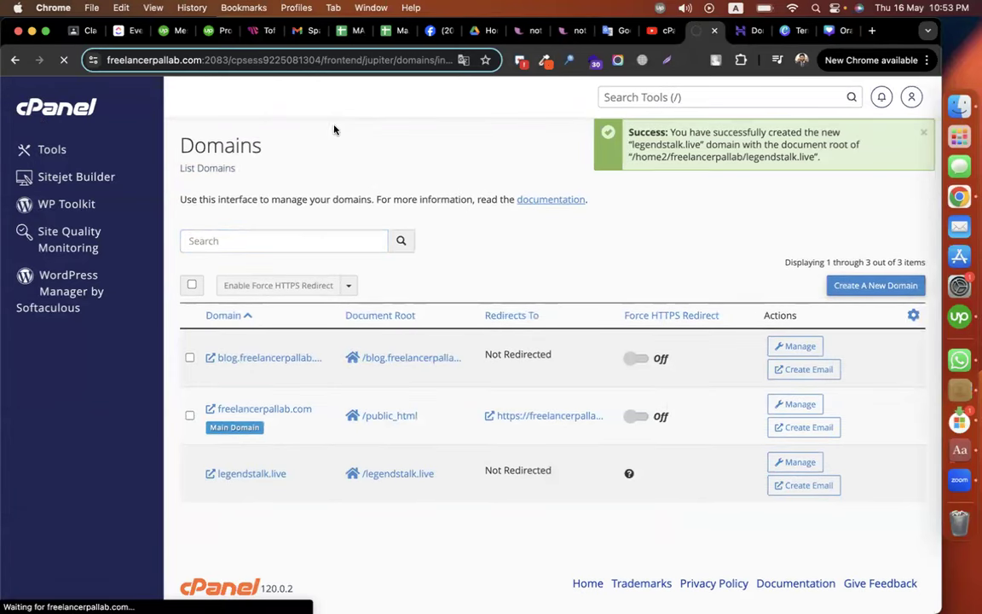
click(257, 554)
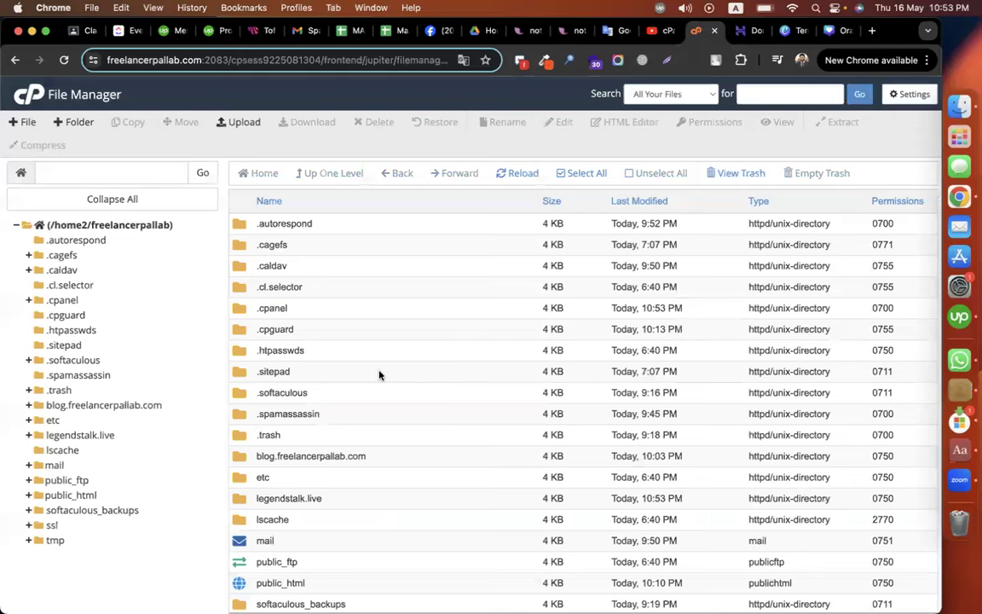
click(83, 434)
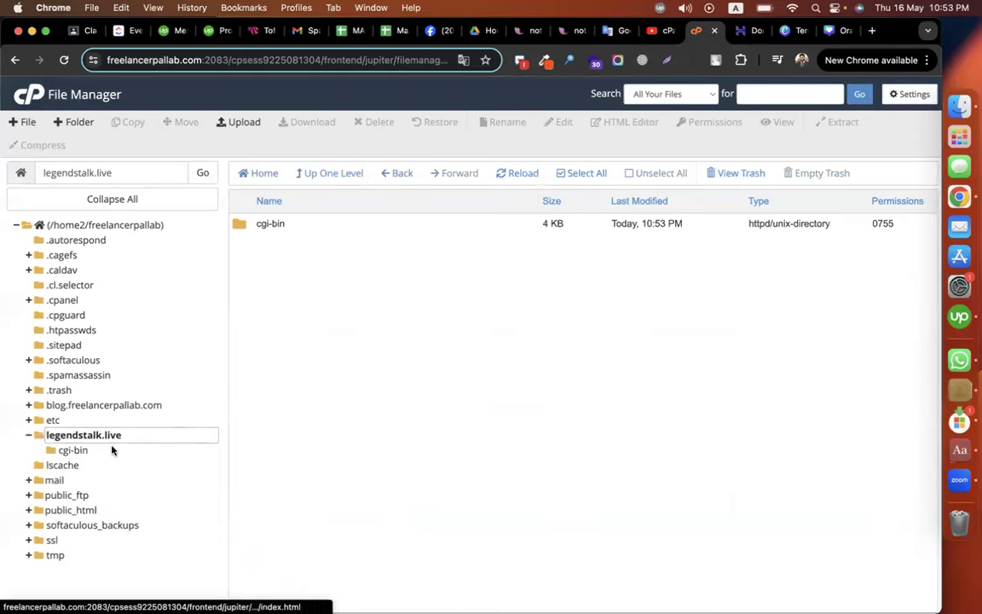
- Return to the cPanel tools and open WordPress from the Softaculous Apps Installer scripts
click(31, 95)
scroll(573, 345, down, 15)
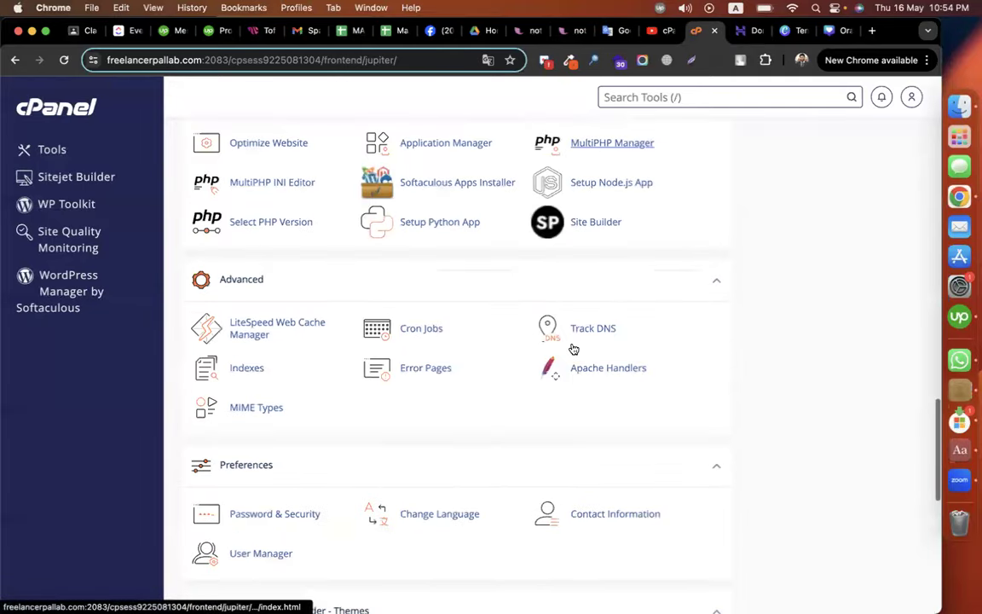
scroll(572, 346, down, 10)
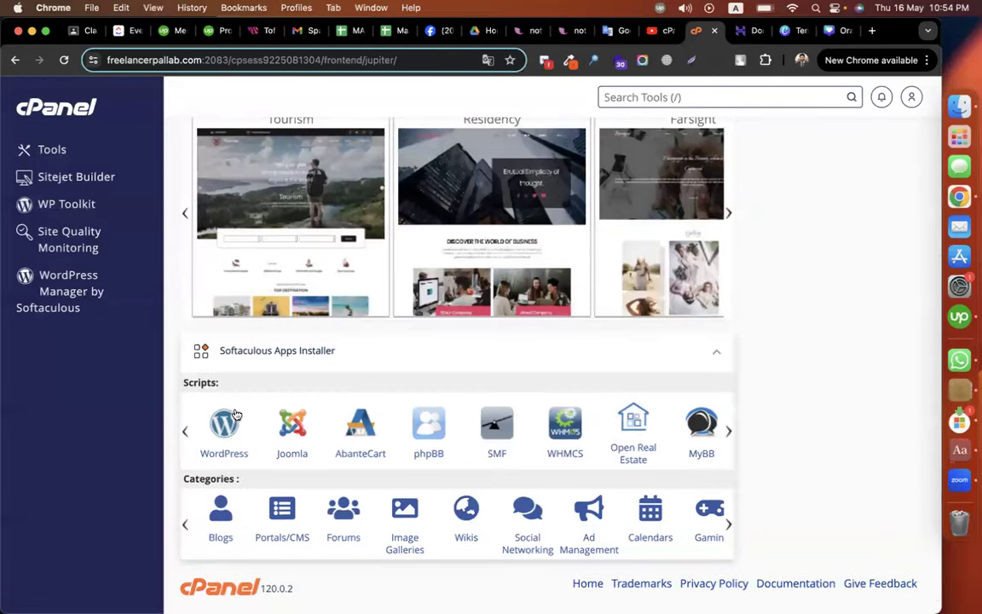
click(230, 419)
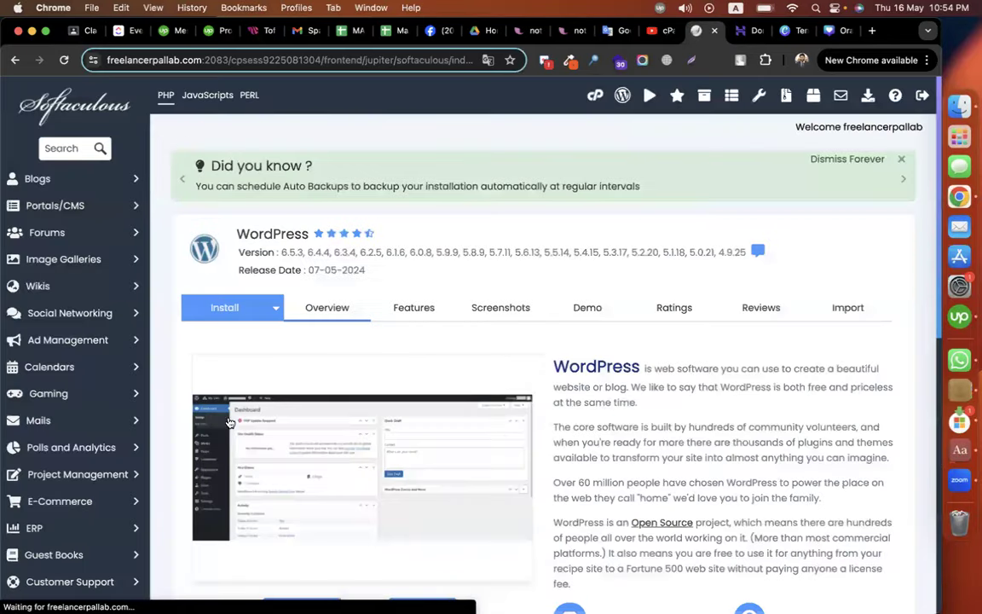
- Open the WordPress installation form, choose legendstalk.live as the installation domain, and review the remaining setup options
scroll(537, 377, down, 5)
click(303, 365)
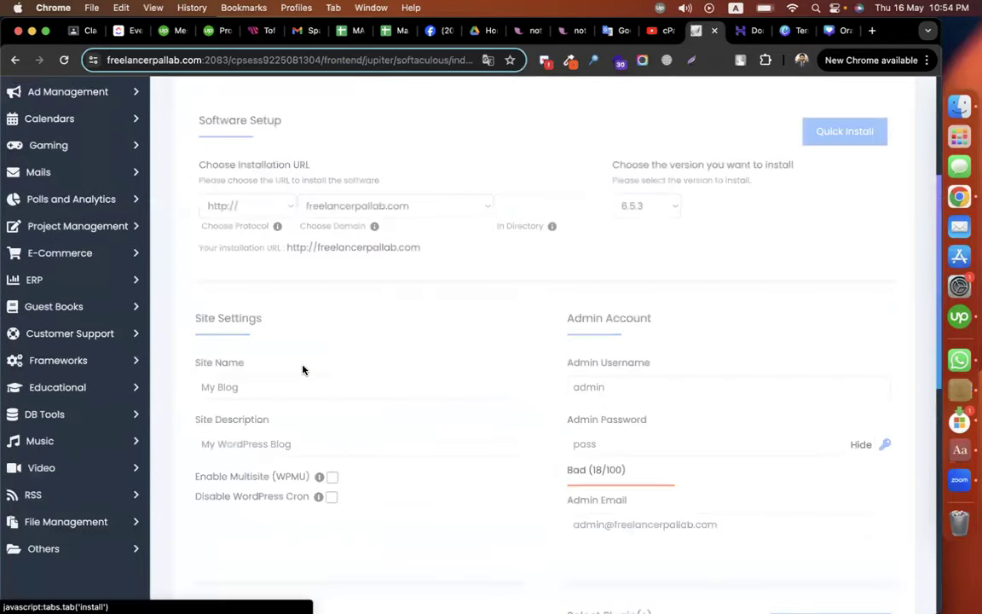
click(383, 204)
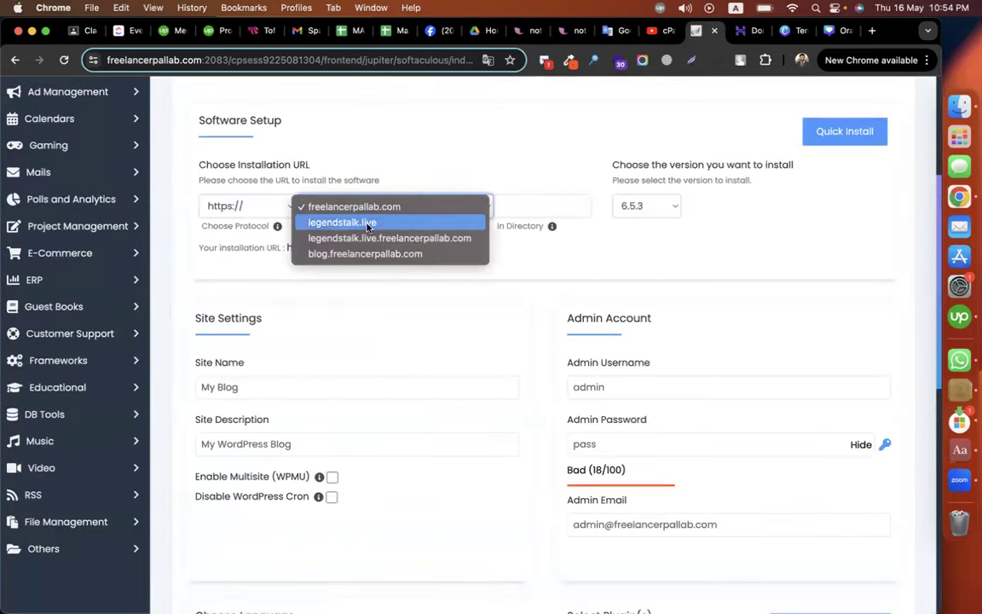
click(397, 223)
scroll(545, 426, down, 10)
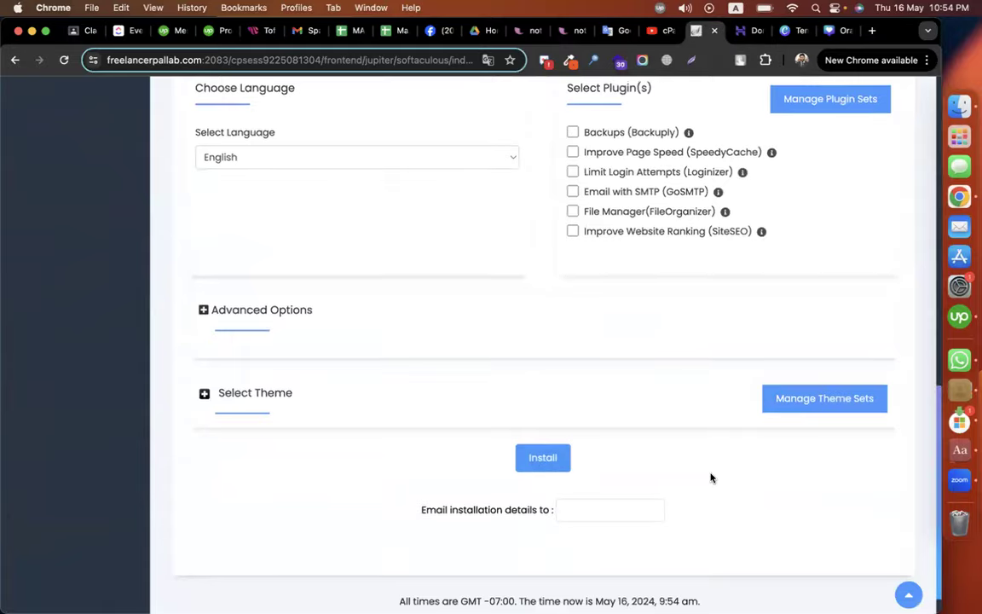
scroll(710, 477, up, 10)
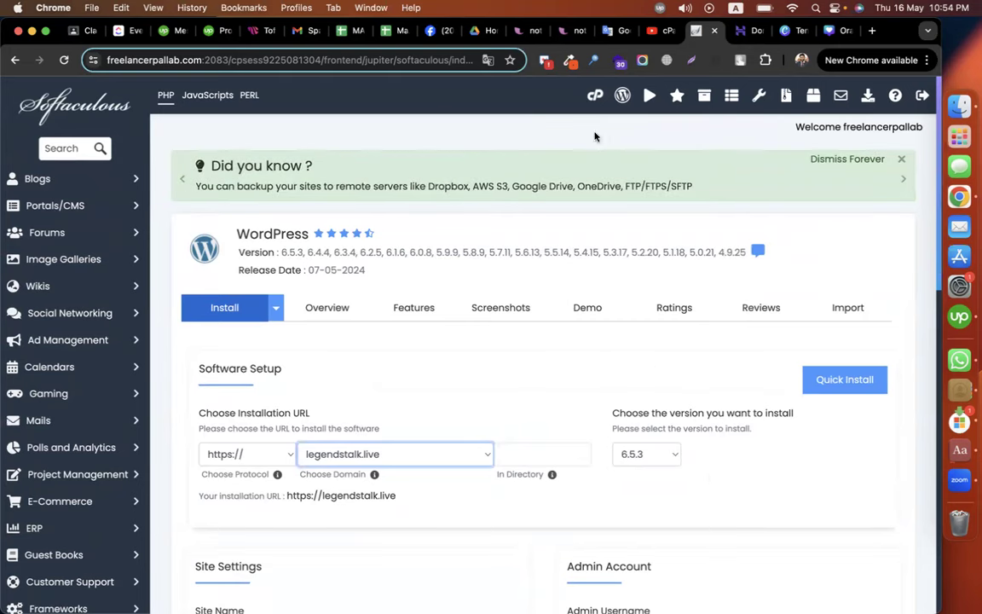
- Return to the cPanel tools and examine the account statistics down to the addon domain and subdomain allowances
click(592, 96)
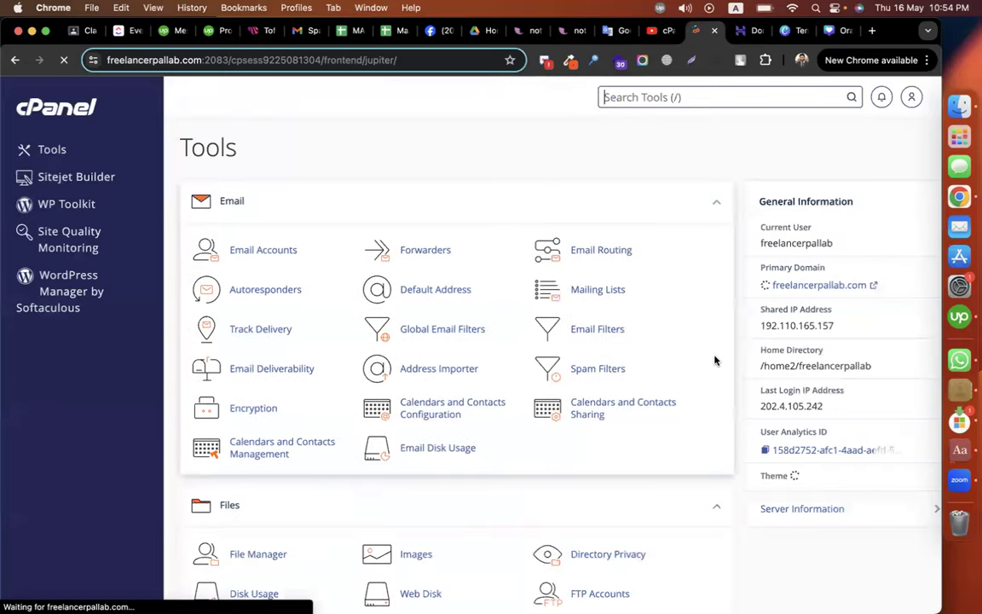
scroll(735, 415, down, 3)
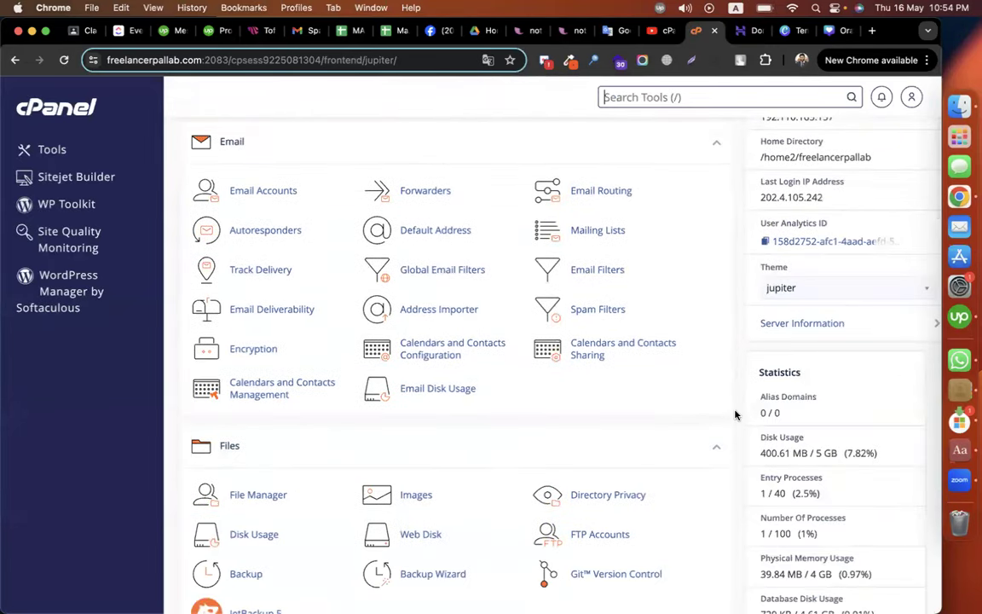
scroll(735, 415, down, 1)
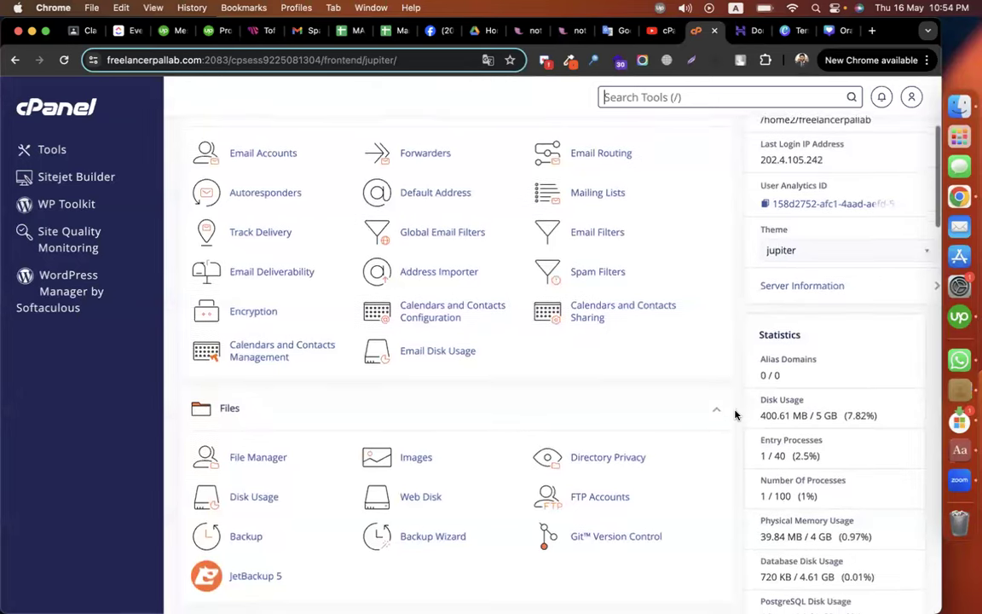
scroll(735, 415, down, 3)
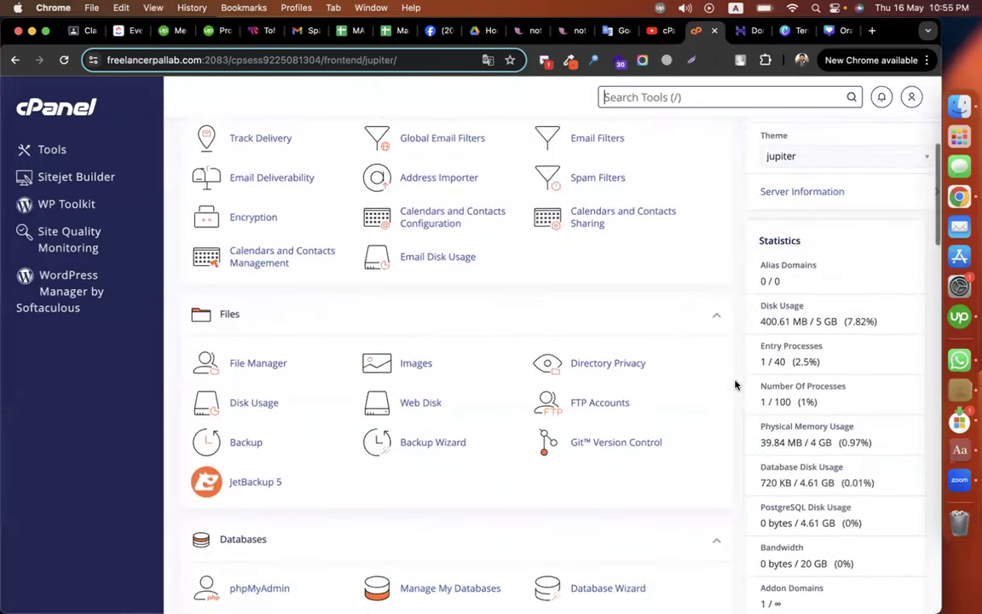
scroll(736, 385, down, 6)
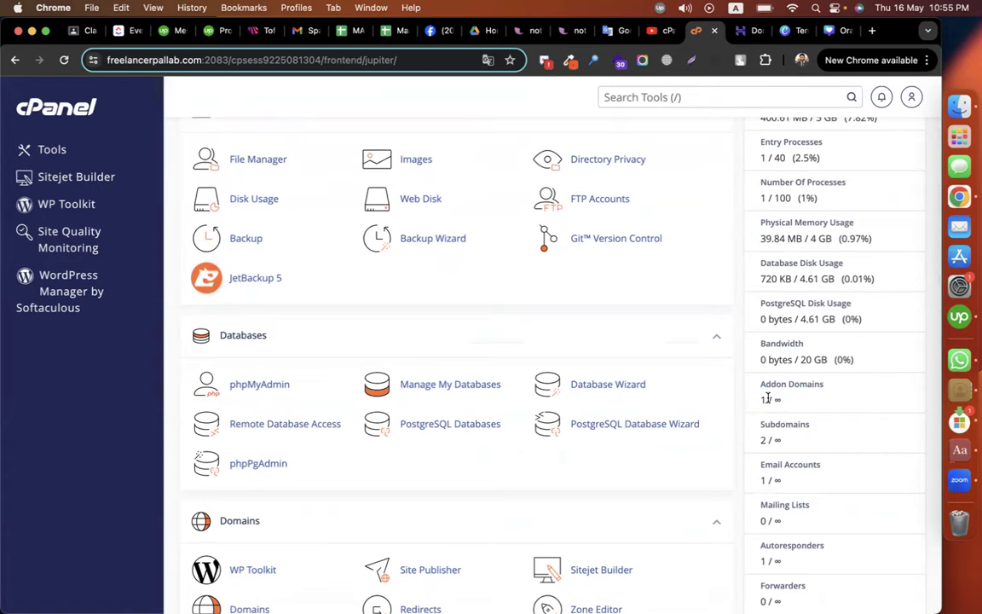
scroll(734, 353, up, 10)
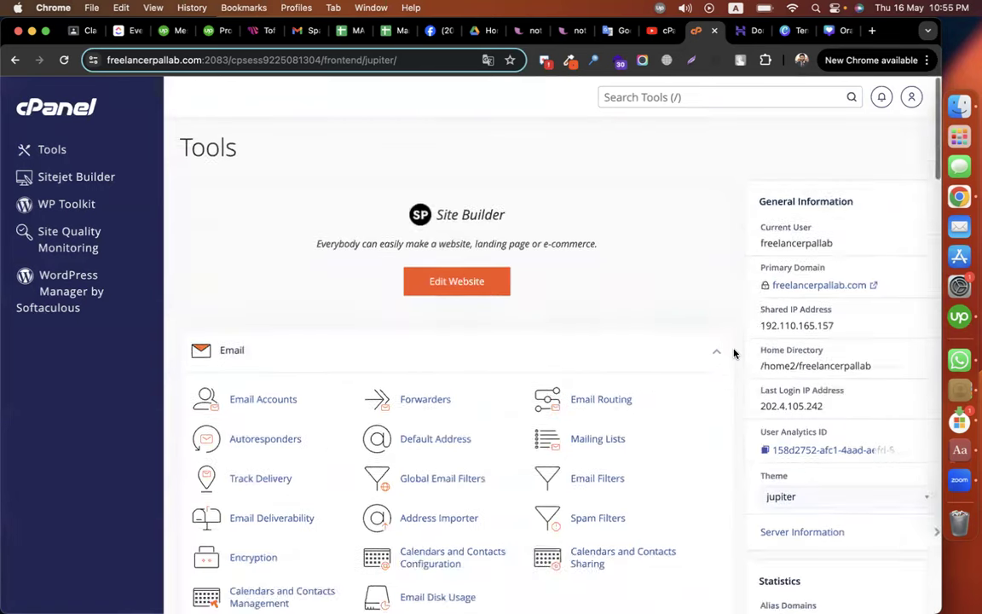